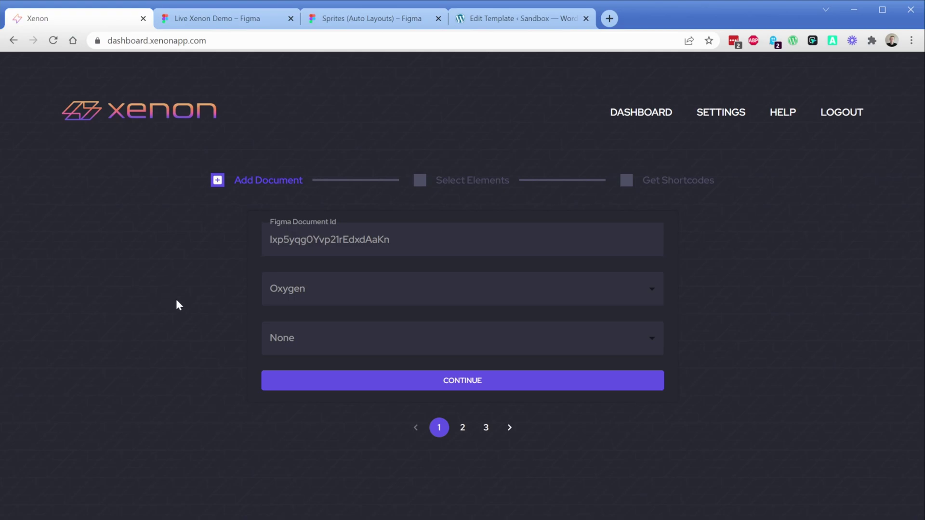
# Copy the Live Xenon Demo file key from its Figma URL and return to the Xenon form
pyautogui.click(303, 340)
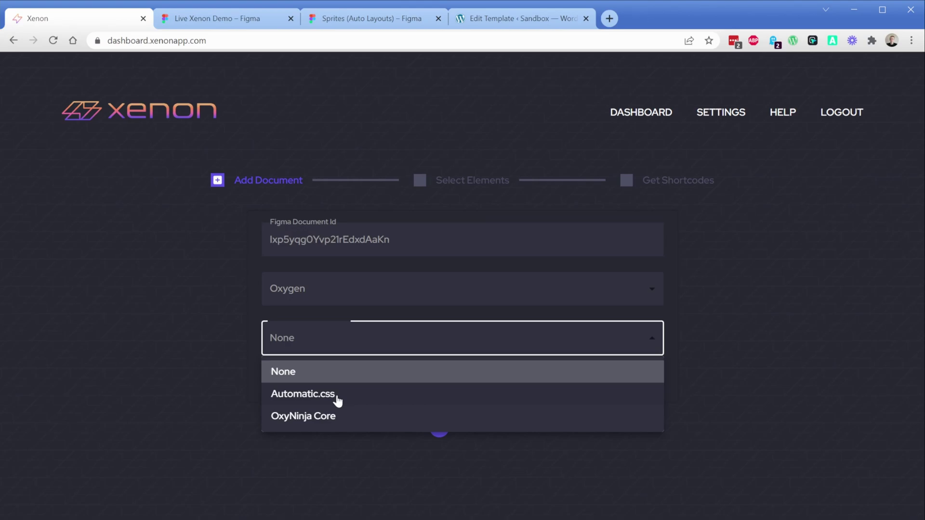
pyautogui.hotkey('ctrl', 'Tab')
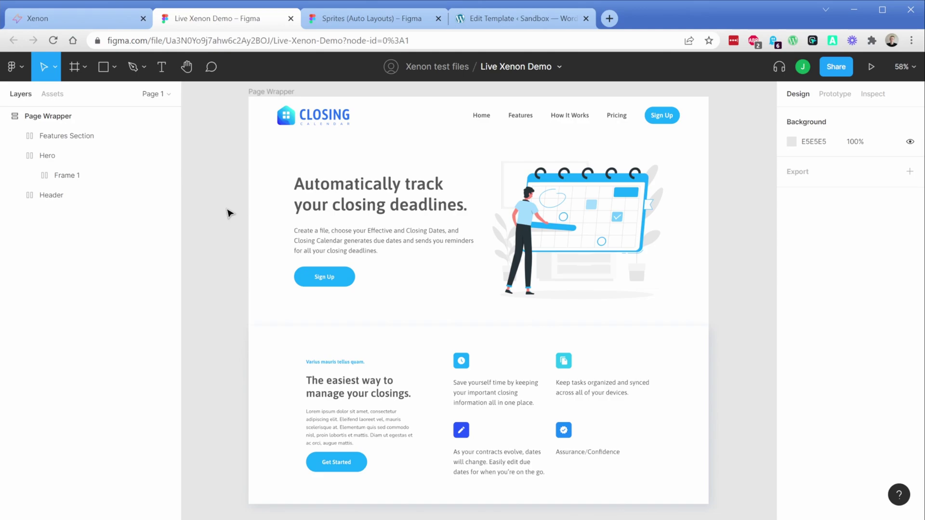
pyautogui.doubleClick(231, 41)
pyautogui.hotkey('ctrl', 'c')
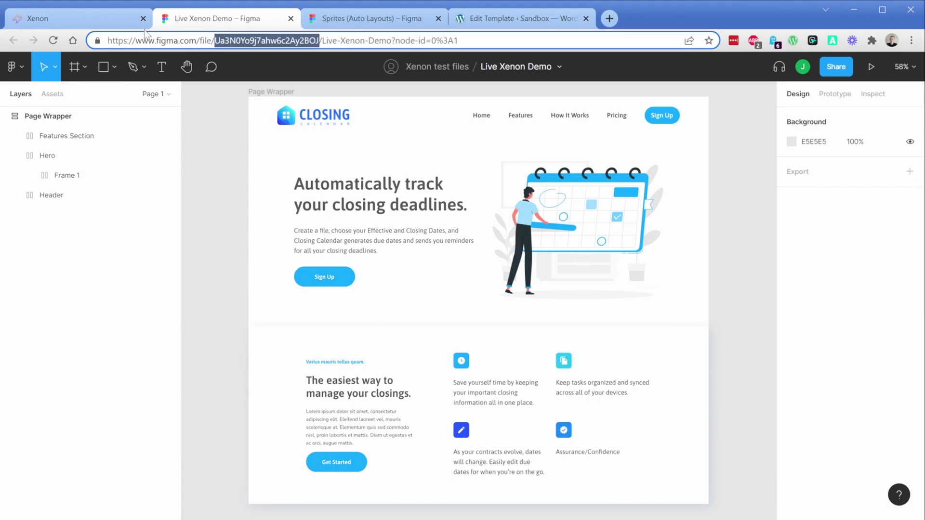
pyautogui.click(78, 20)
# Replace the Figma Document Id with the copied Live Xenon Demo file key
pyautogui.click(330, 238)
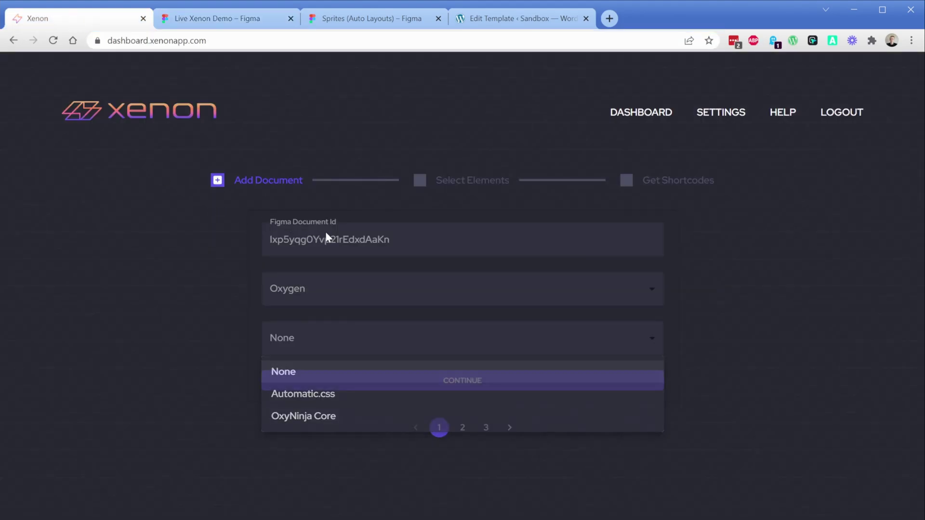
pyautogui.click(331, 238)
pyautogui.hotkey('ctrl', 'a')
pyautogui.hotkey('ctrl', 'v')
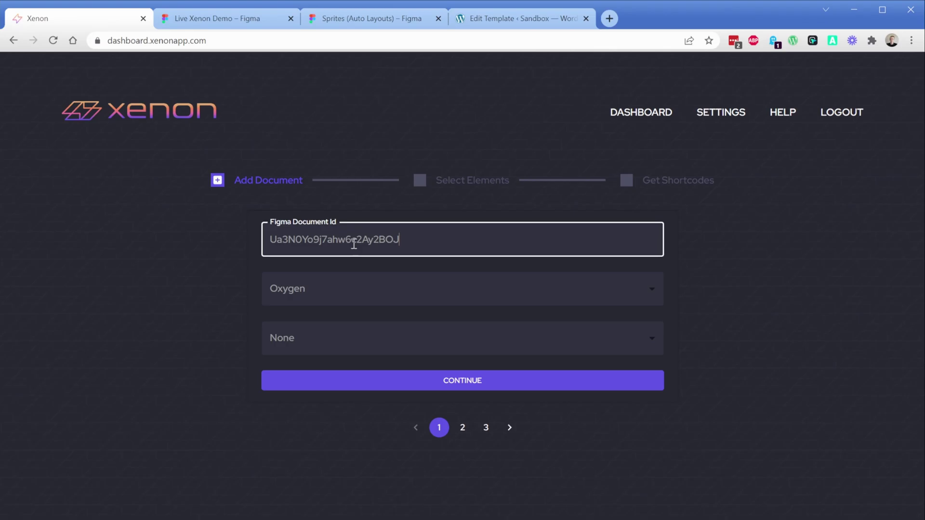
# Choose Automatic.css, continue, and select Page Wrapper with all its children for export
pyautogui.click(326, 336)
pyautogui.click(325, 395)
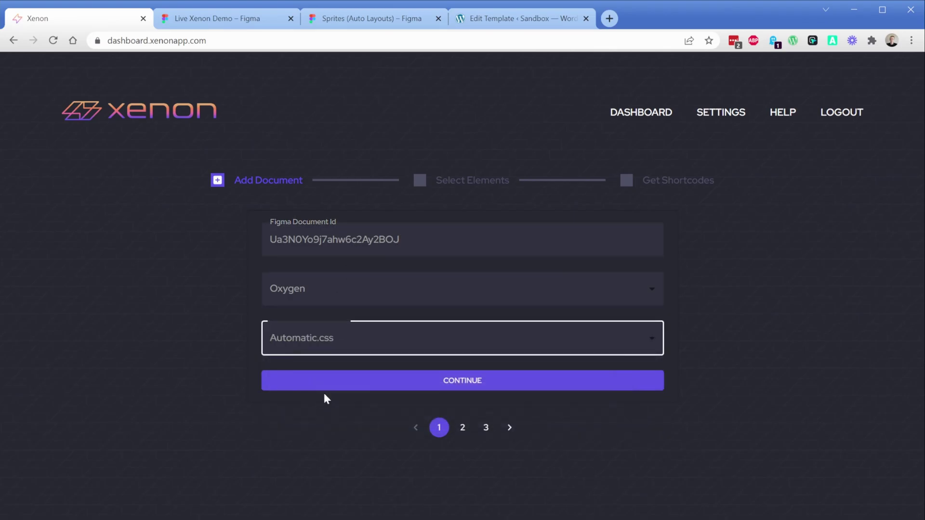
pyautogui.click(454, 387)
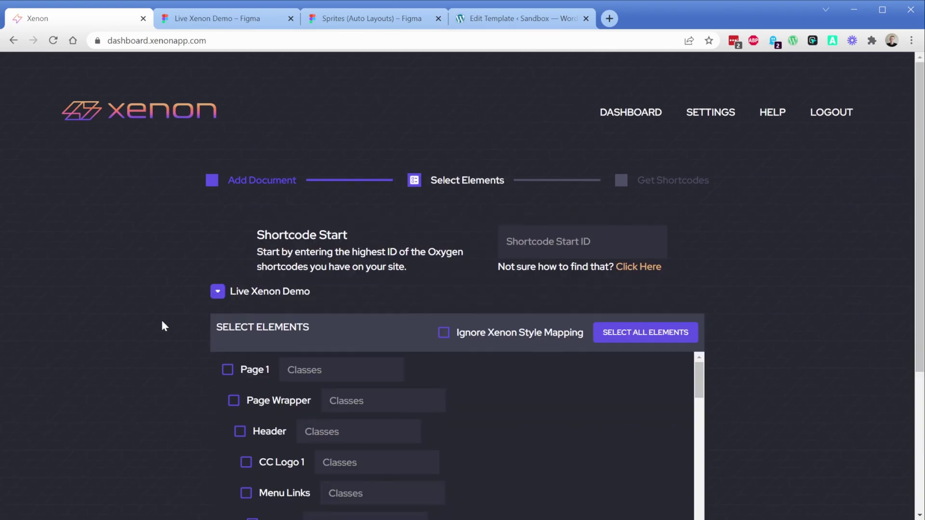
pyautogui.scroll(-4, 161, 319)
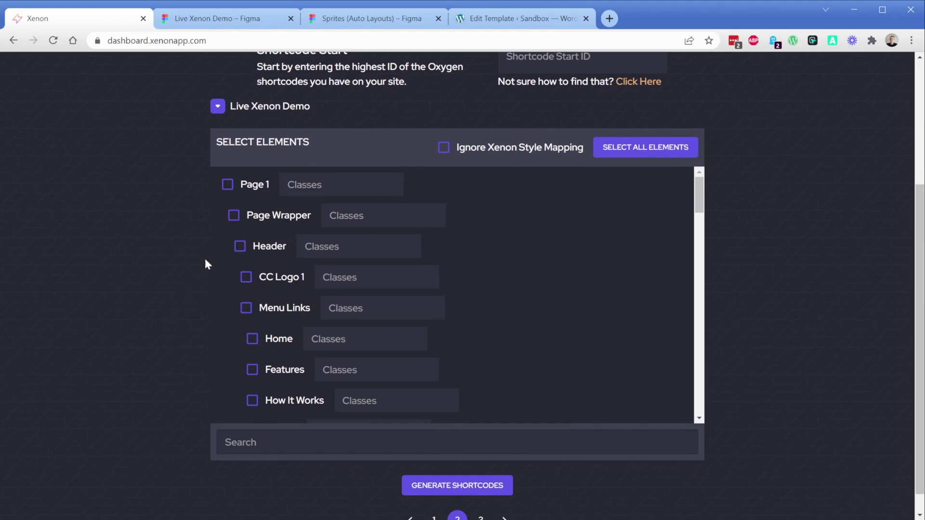
pyautogui.click(234, 216)
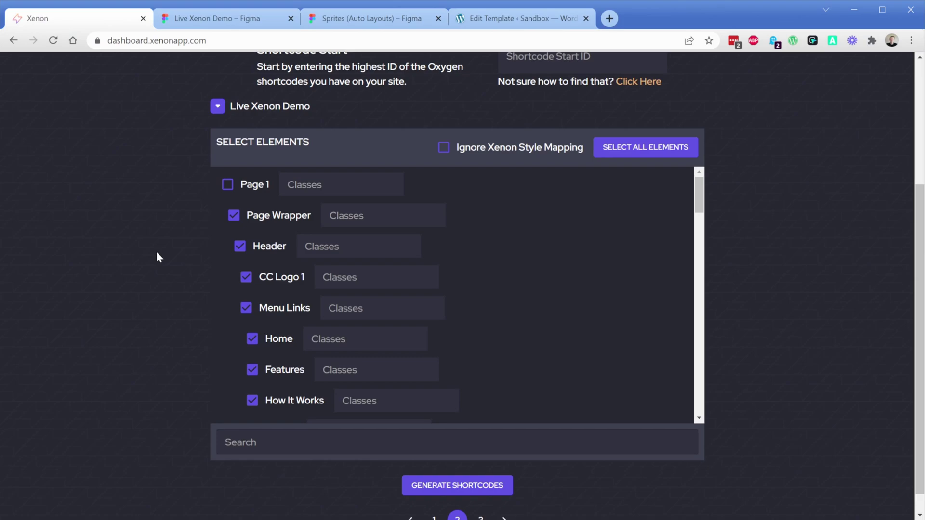
# Give the Header element the flex--row class
pyautogui.click(342, 248)
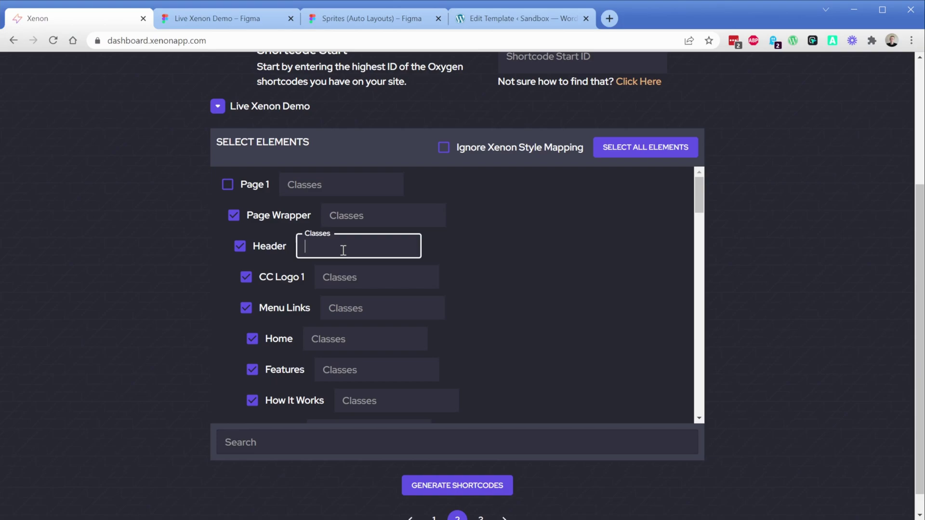
pyautogui.write('flex')
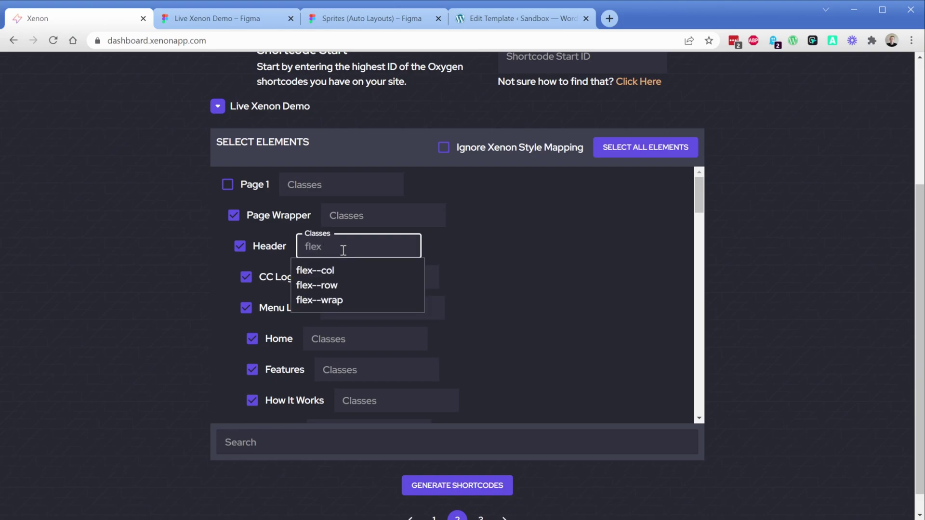
pyautogui.press('Down')
pyautogui.press('Up')
pyautogui.press('Down')
pyautogui.press('Up')
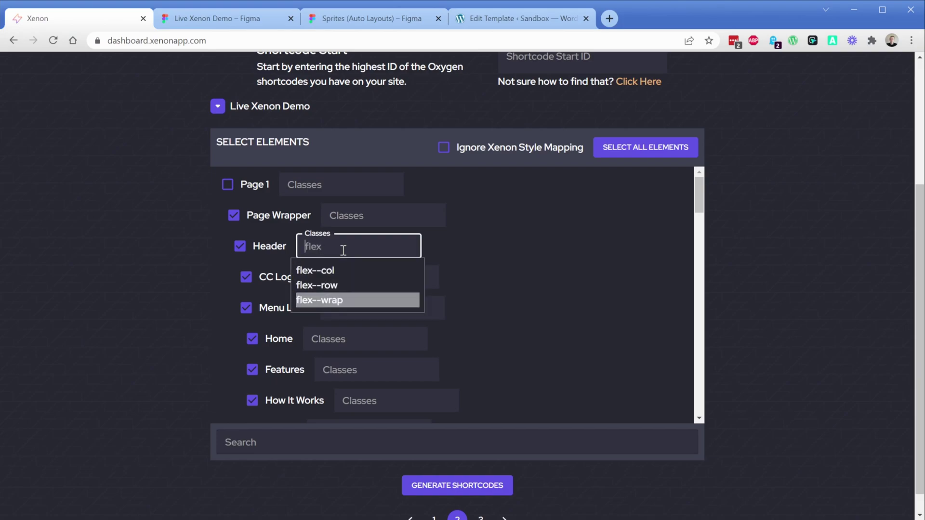
pyautogui.press('Up')
pyautogui.press('Up')
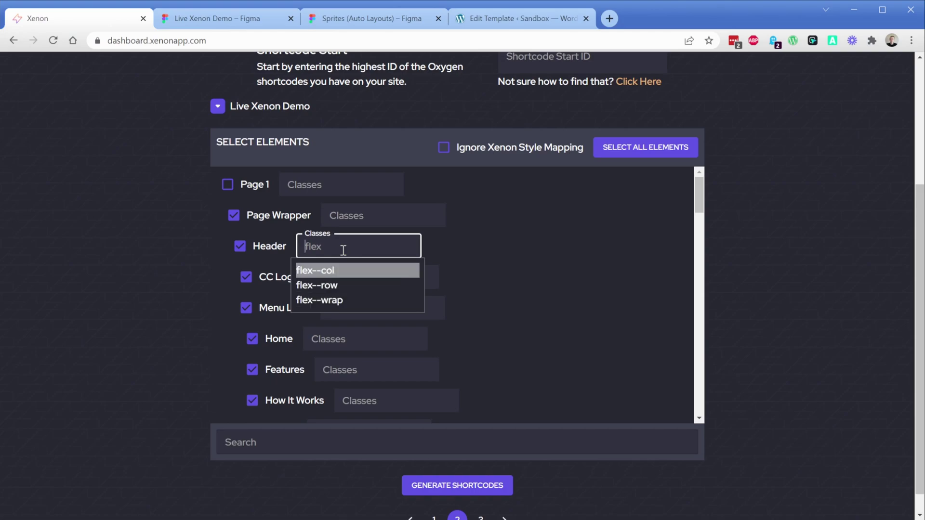
pyautogui.press('Down')
pyautogui.press('Up')
pyautogui.press('Down')
pyautogui.press('Down')
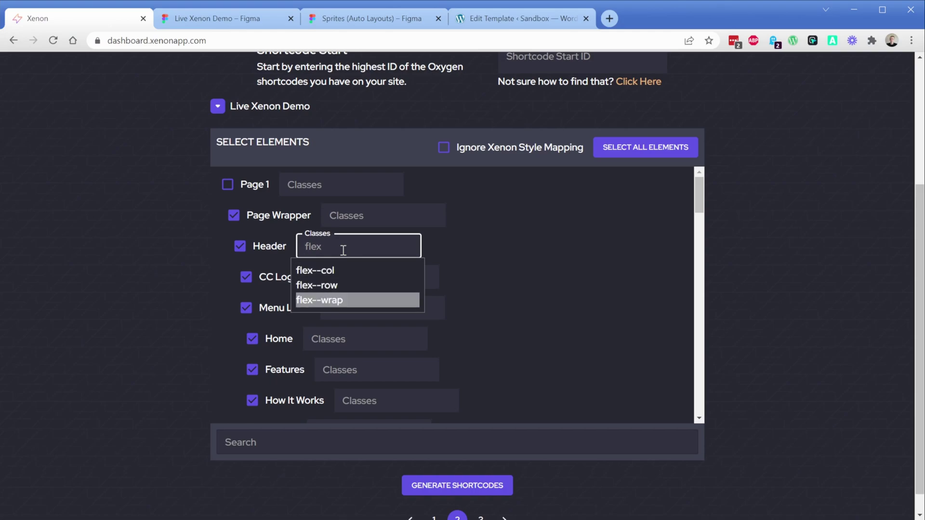
pyautogui.press('Down')
pyautogui.press('Down')
pyautogui.press('Return')
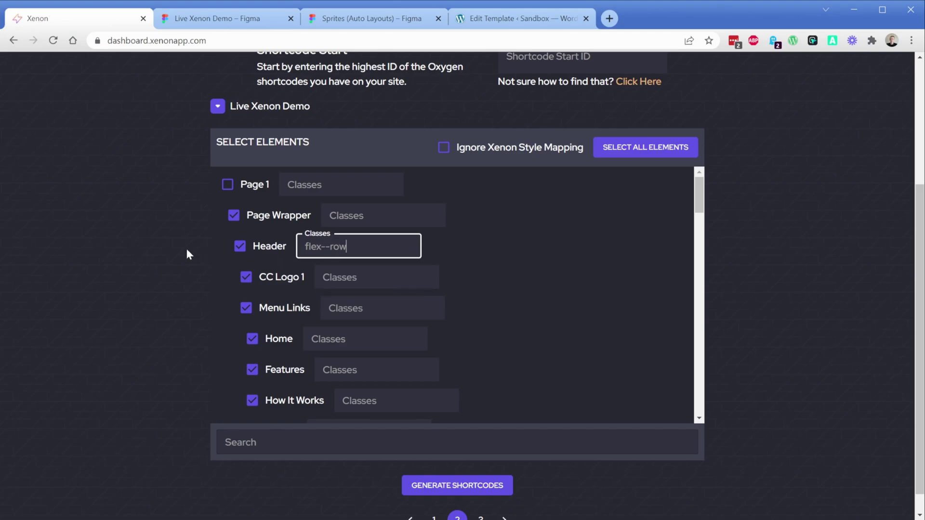
# Add margin-top--m to the Header's classes
pyautogui.write(', ')
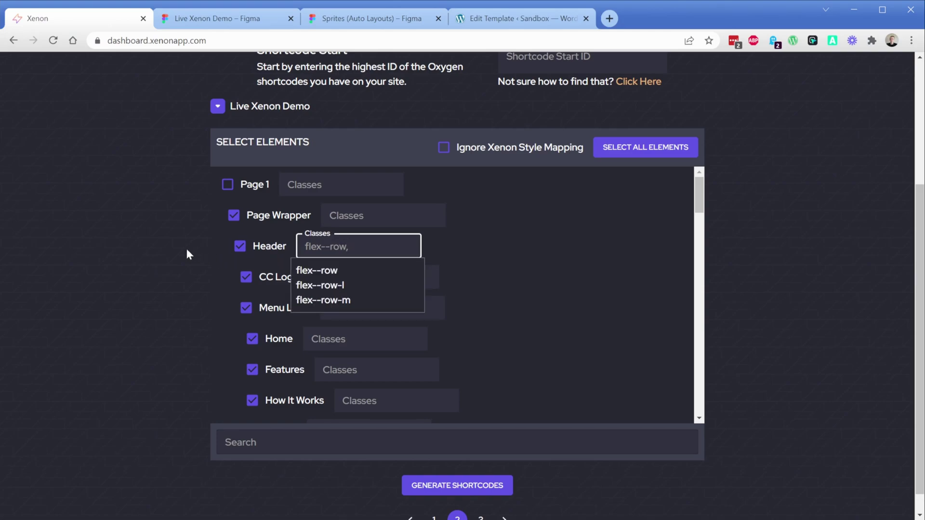
pyautogui.write('ma')
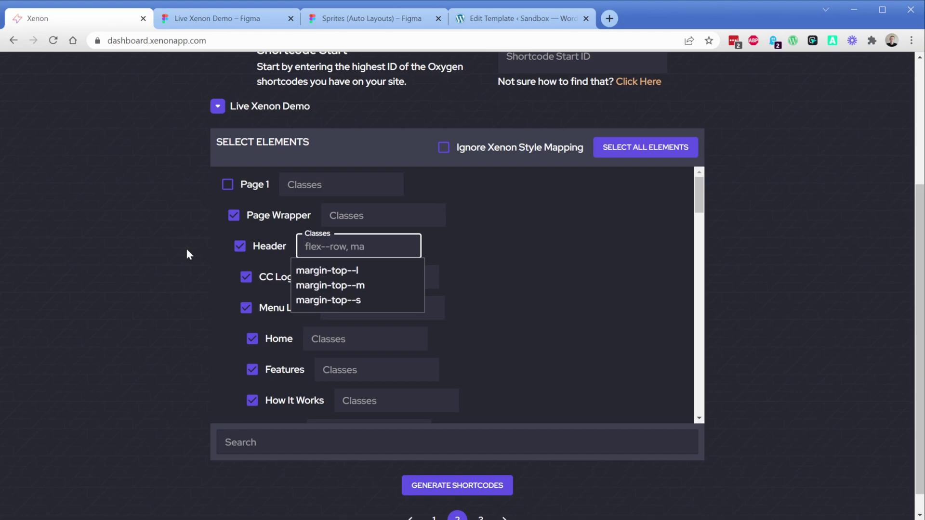
pyautogui.press('Down')
pyautogui.press('Return')
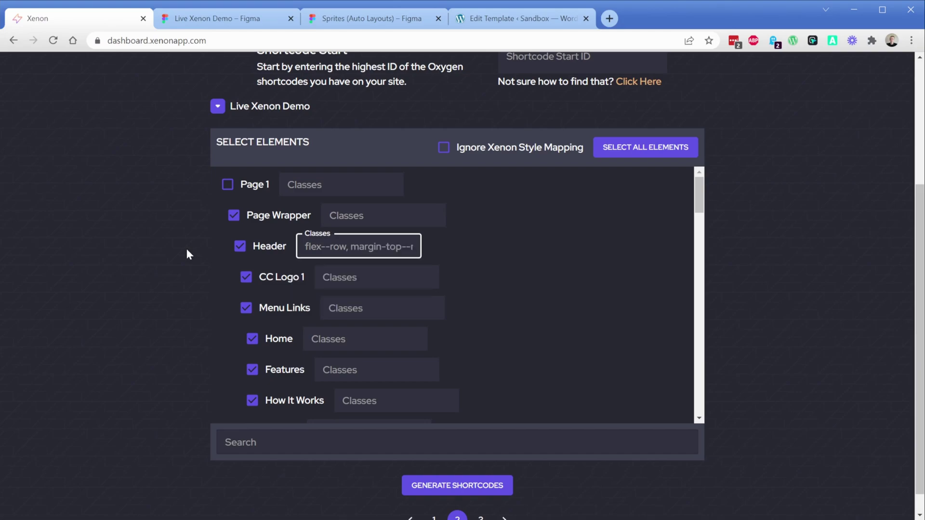
pyautogui.click(186, 246)
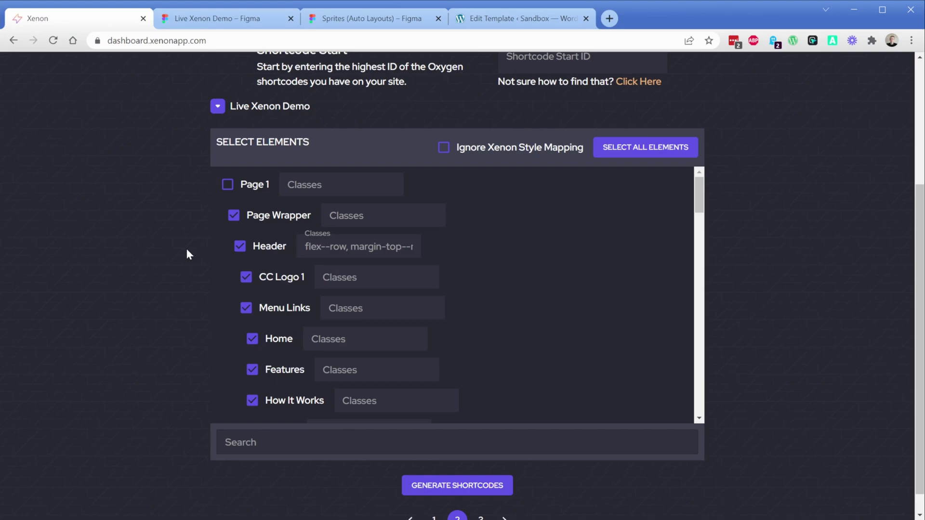
# Enable Ignore Xenon Style Mapping and clear the Header's classes
pyautogui.click(511, 156)
pyautogui.tripleClick(355, 254)
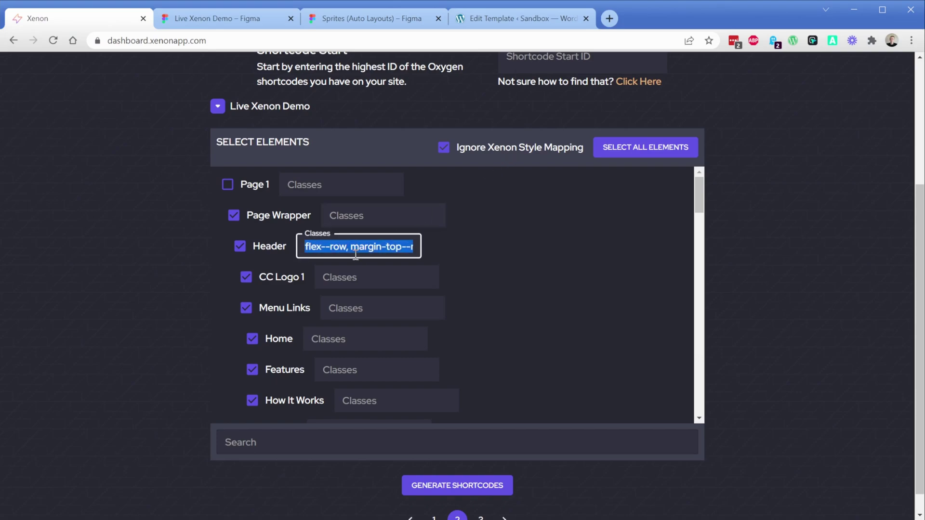
pyautogui.press('BackSpace')
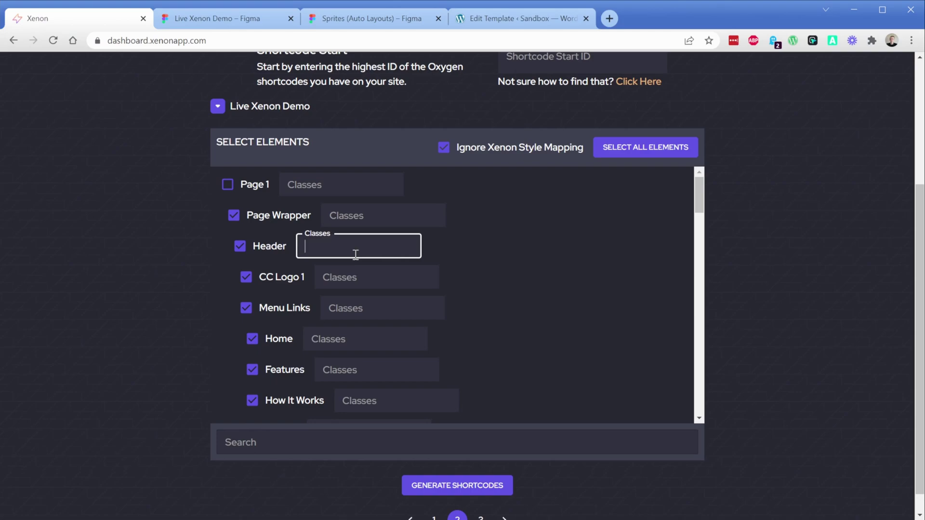
# Re-enable Xenon style mapping, then generate and copy the Oxygen shortcodes for the selected elements
pyautogui.click(443, 151)
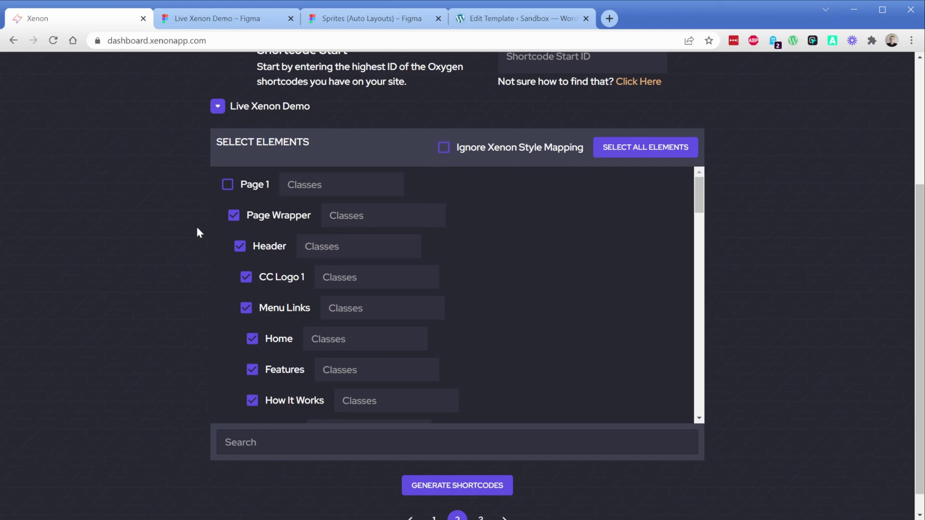
pyautogui.scroll(-1, 184, 260)
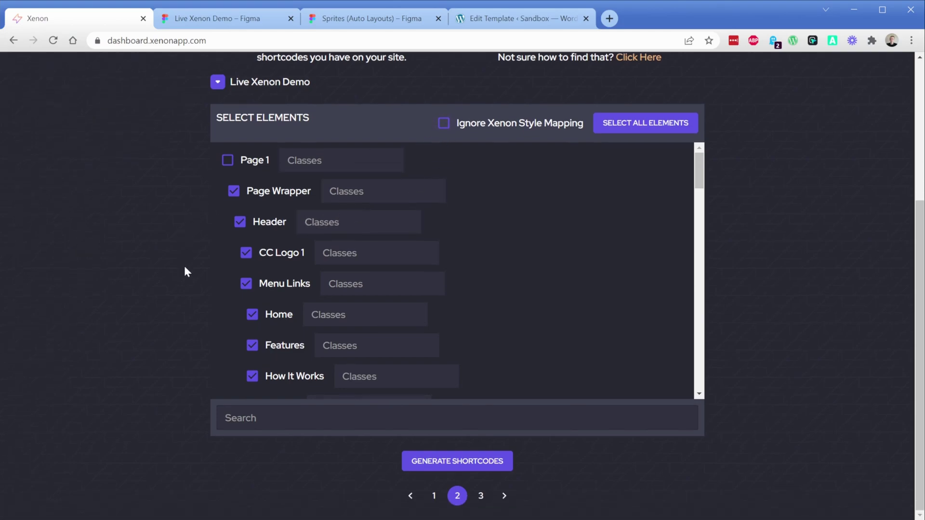
pyautogui.click(452, 461)
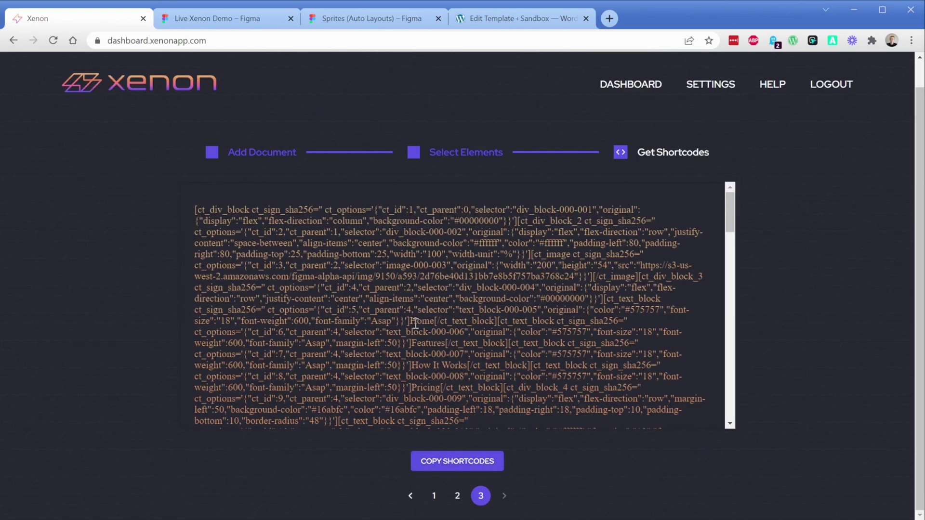
pyautogui.click(396, 268)
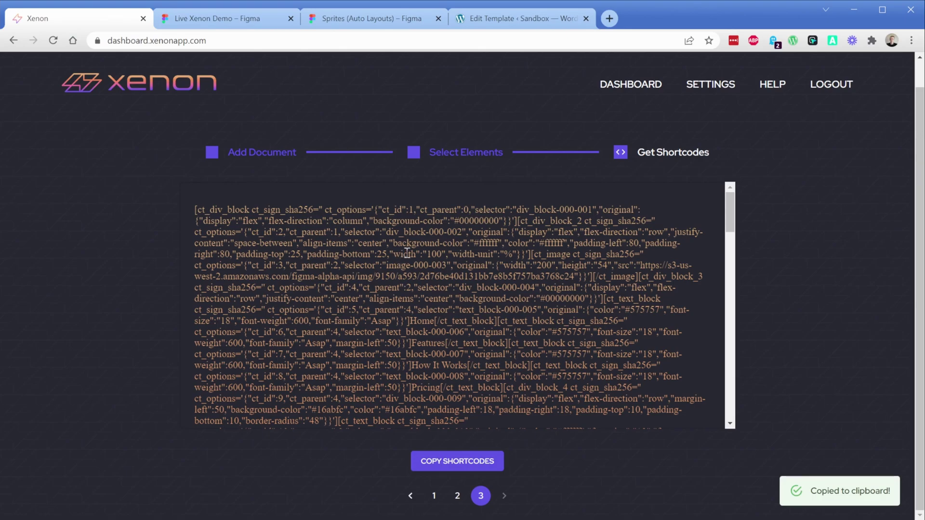
pyautogui.click(506, 22)
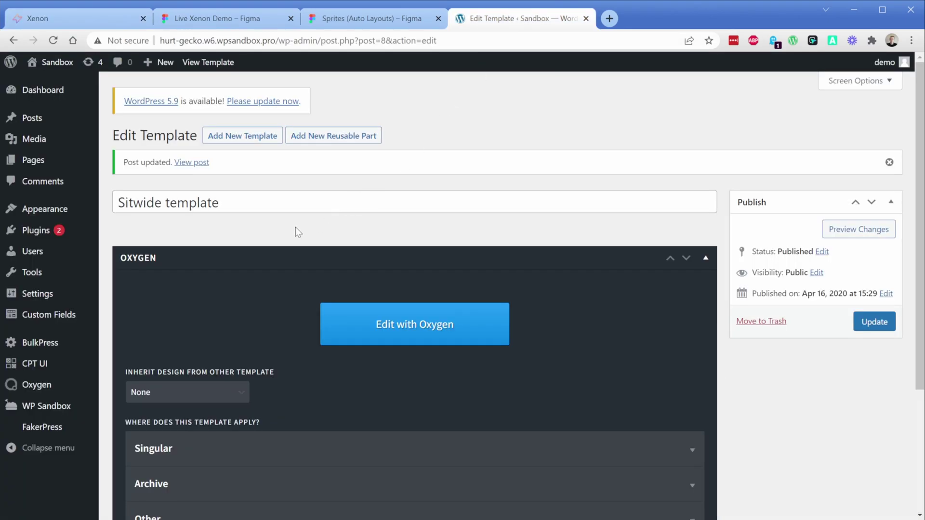
# Paste the copied shortcodes into the Sitwide template's Shortcodes box and update the template
pyautogui.scroll(-3, 293, 229)
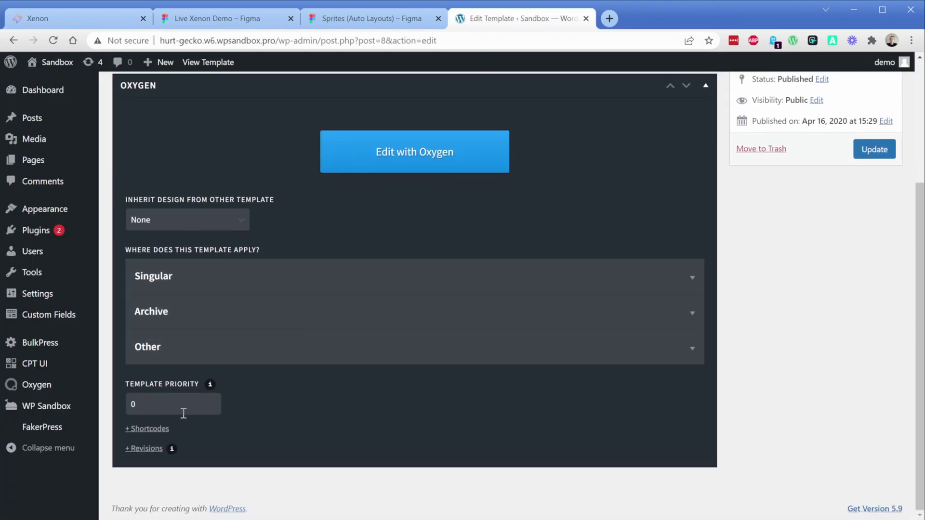
pyautogui.click(153, 430)
pyautogui.scroll(-3, 238, 366)
pyautogui.click(238, 366)
pyautogui.hotkey('ctrl', 'v')
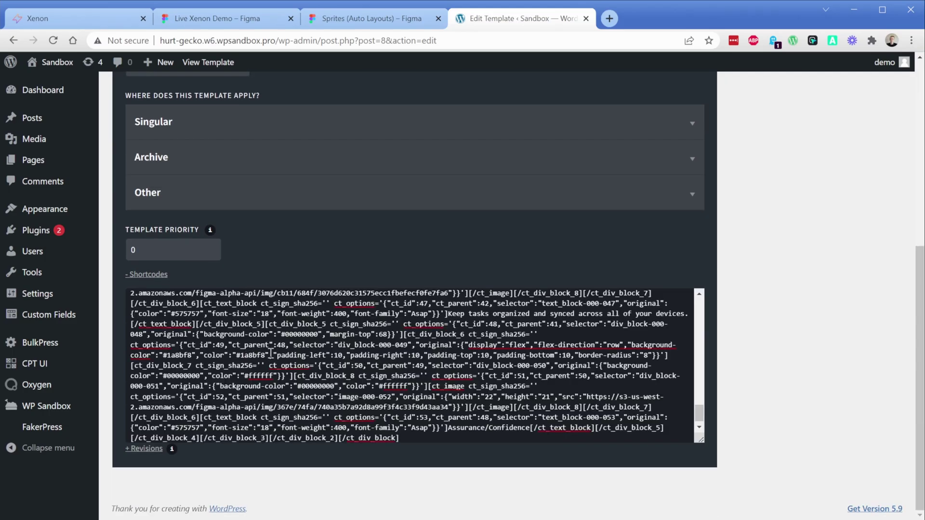
pyautogui.scroll(5, 789, 358)
pyautogui.click(856, 245)
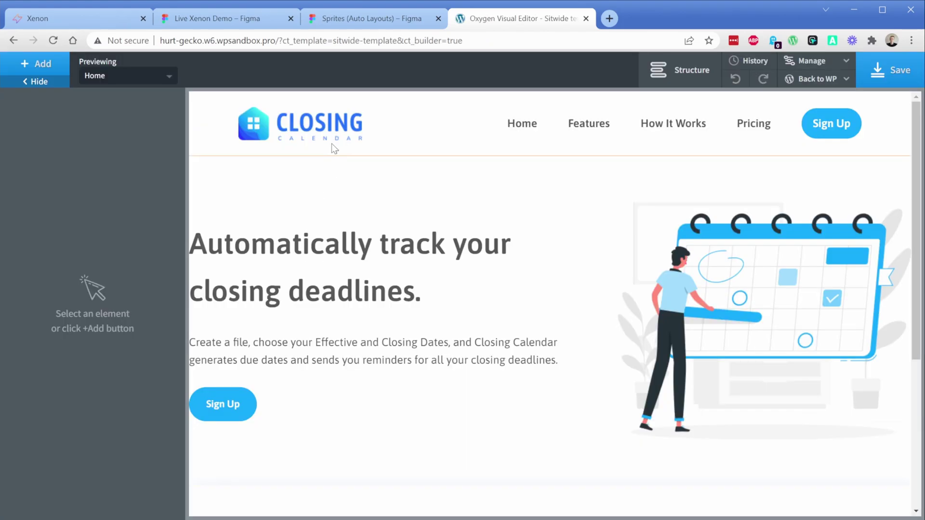
pyautogui.click(331, 135)
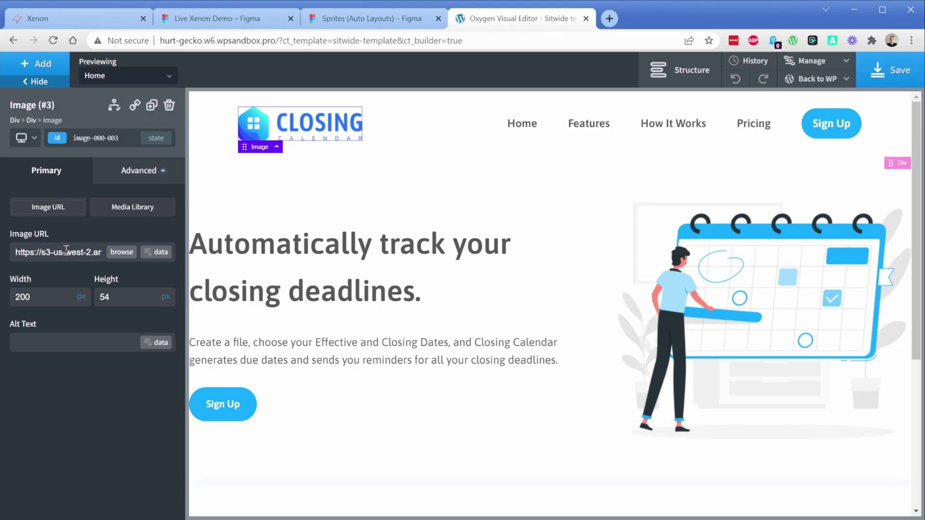
pyautogui.click(701, 276)
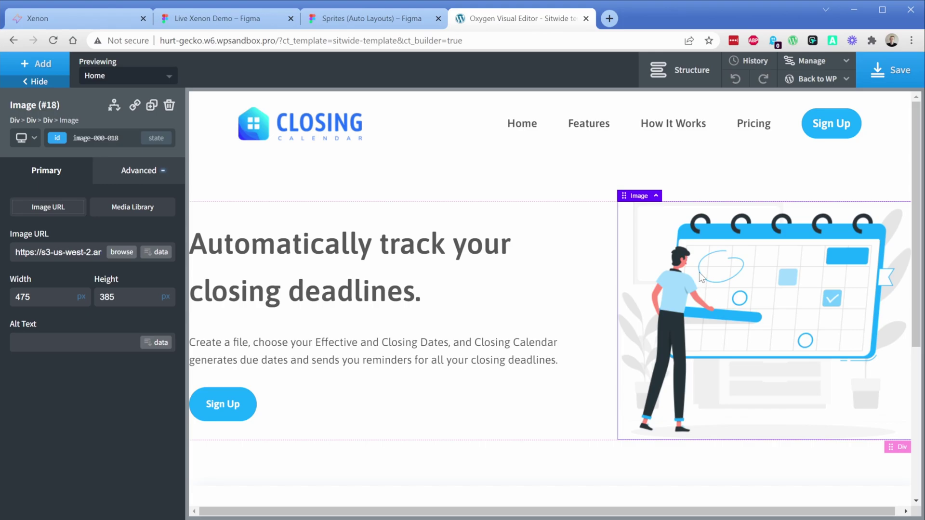
pyautogui.scroll(-5, 684, 267)
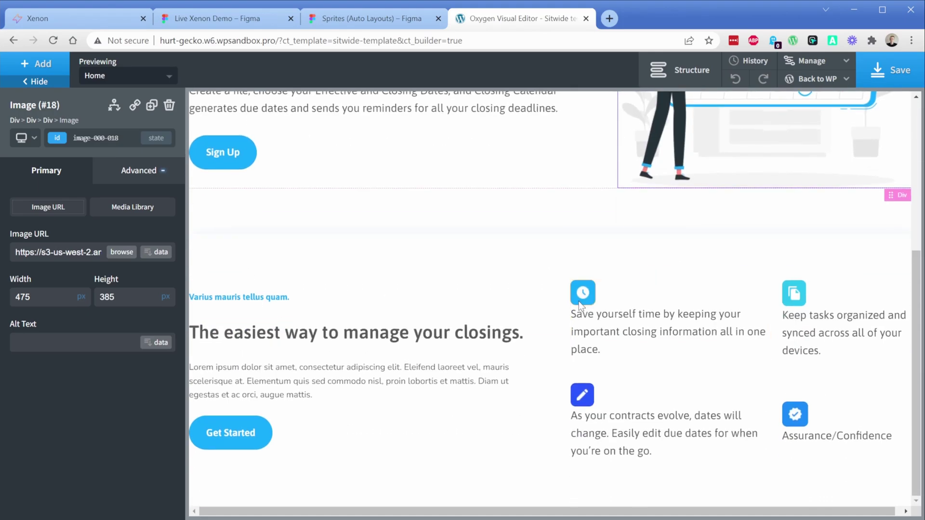
pyautogui.click(583, 302)
pyautogui.scroll(5, 582, 302)
pyautogui.click(676, 265)
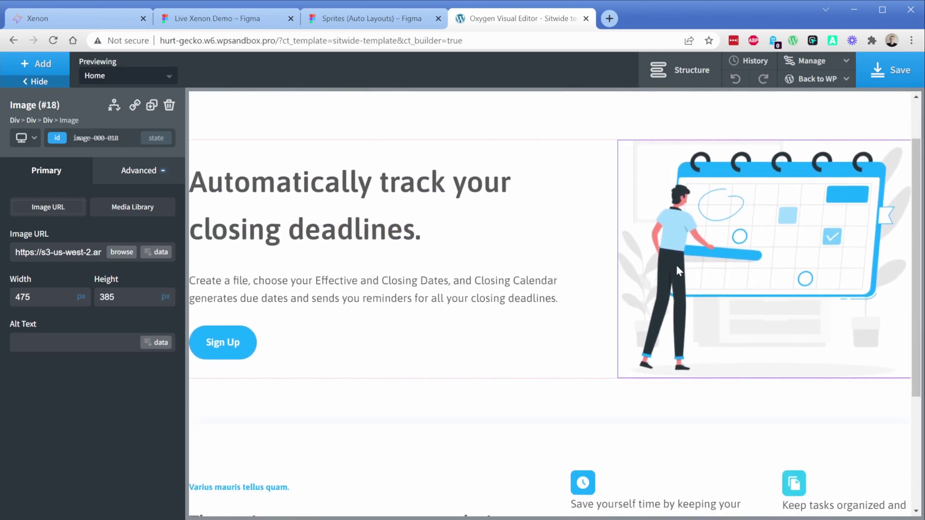
pyautogui.click(342, 141)
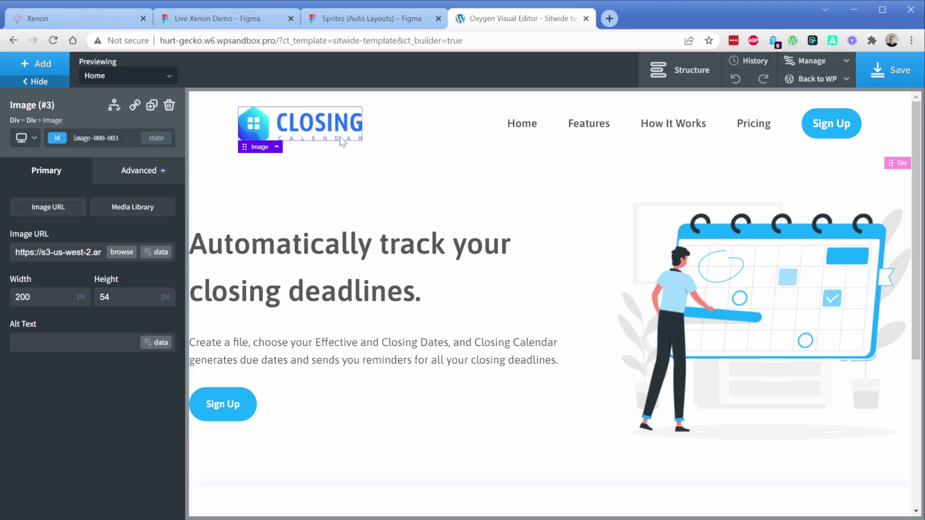
pyautogui.click(219, 18)
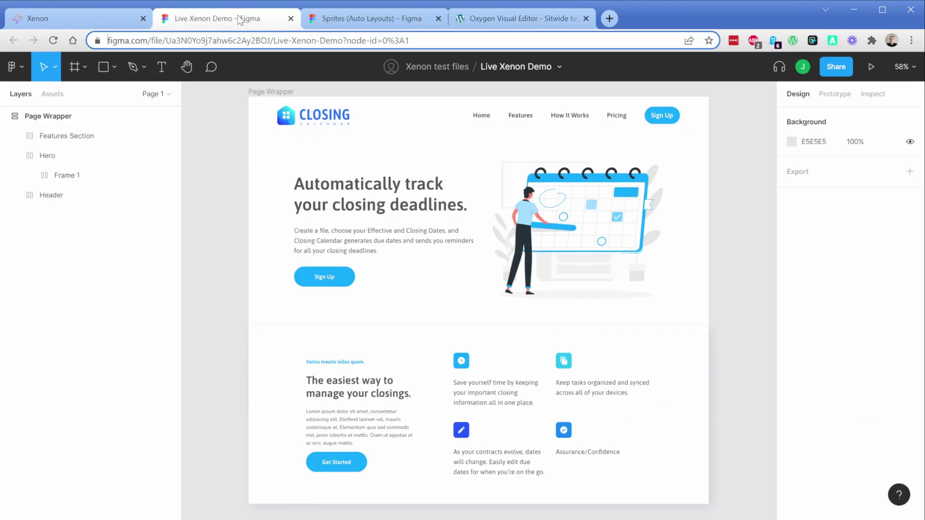
pyautogui.click(76, 116)
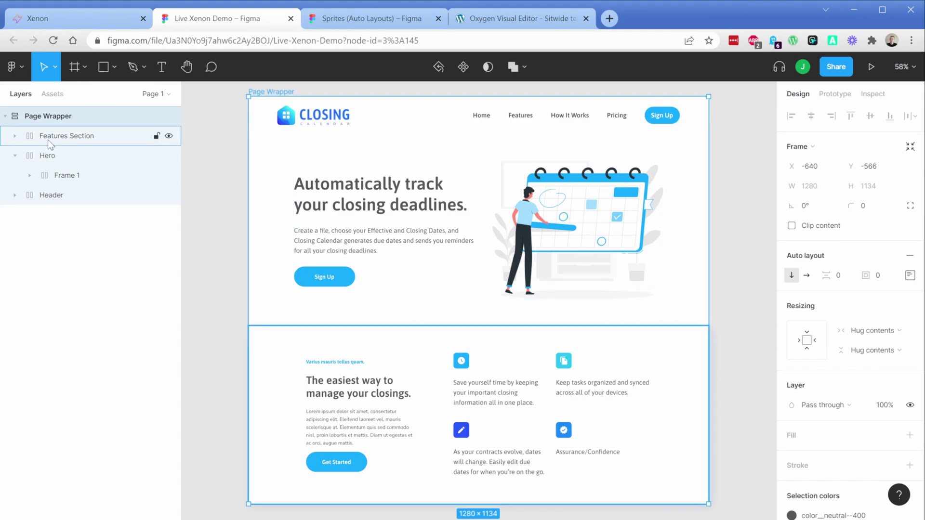
# Give the outer Div (#1) the class maxwidth
pyautogui.click(484, 19)
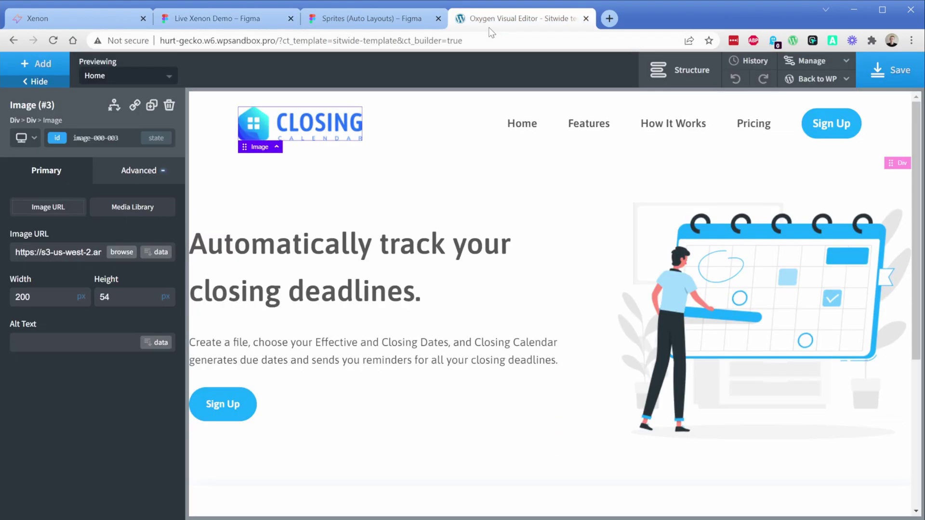
pyautogui.click(683, 85)
pyautogui.click(793, 163)
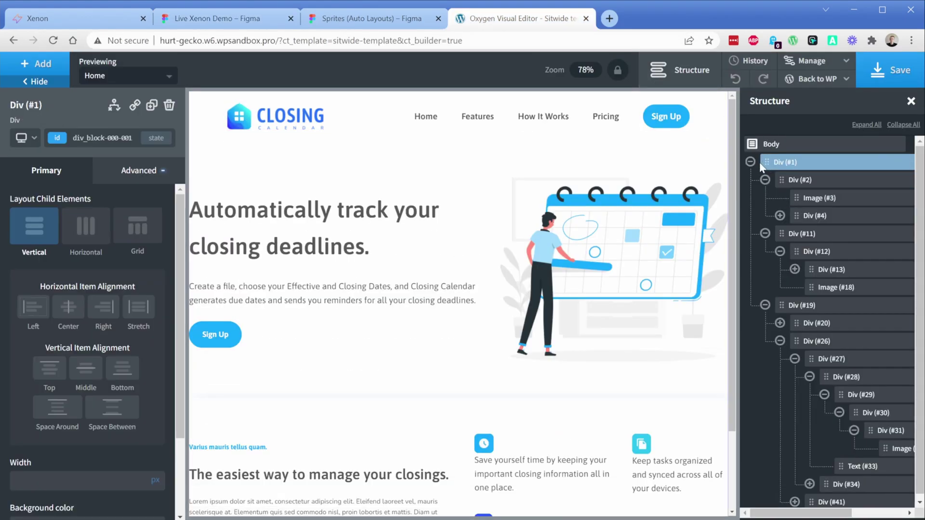
pyautogui.click(750, 163)
pyautogui.click(60, 139)
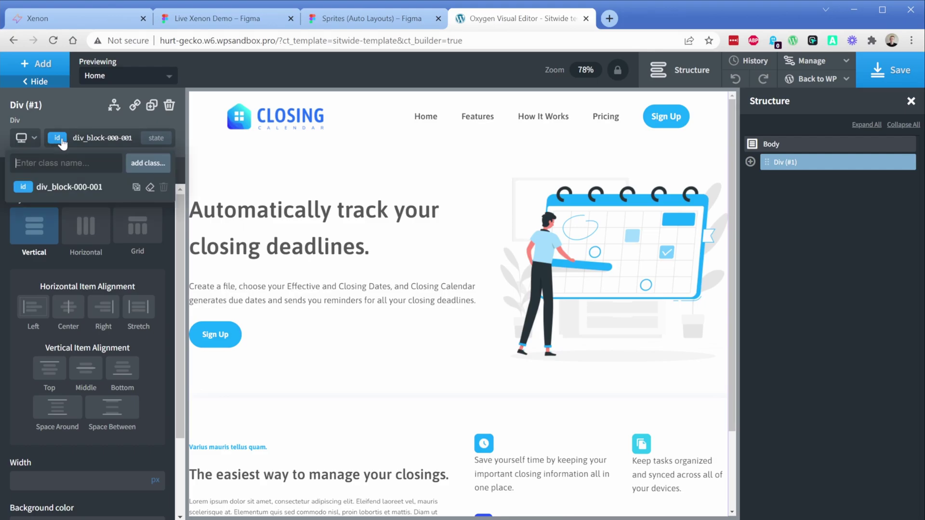
pyautogui.write('maxwidth')
pyautogui.press('BackSpace')
pyautogui.press('BackSpace')
pyautogui.write('th')
pyautogui.press('Return')
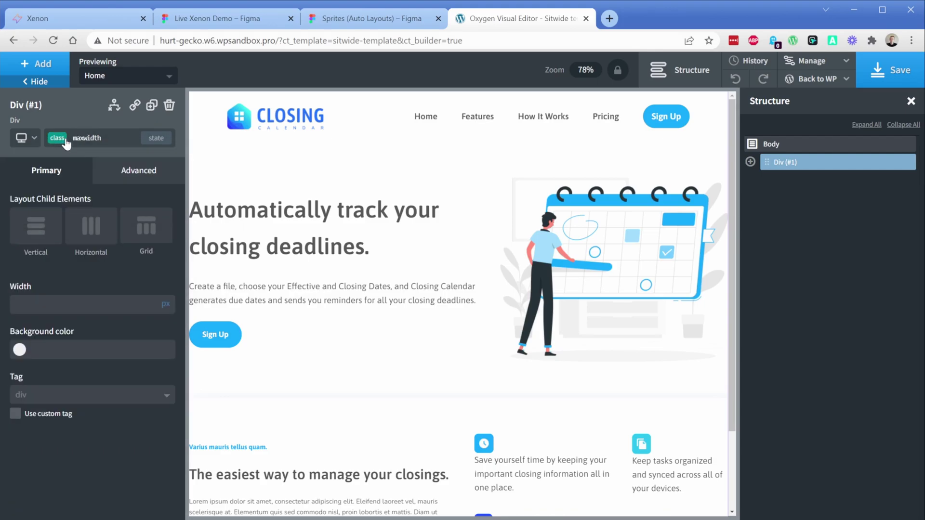
# Set Div (#1) to 100% width, 1220 max-width, with auto left and right margins
pyautogui.click(138, 171)
pyautogui.click(115, 239)
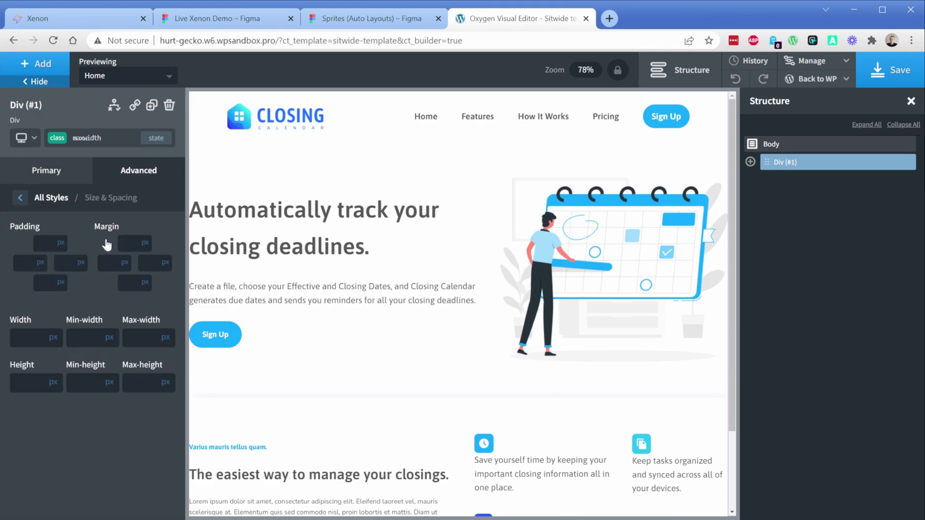
pyautogui.click(58, 336)
pyautogui.write('00')
pyautogui.click(151, 338)
pyautogui.write('1220')
pyautogui.moveTo(124, 262)
pyautogui.click(125, 288)
pyautogui.moveTo(165, 272)
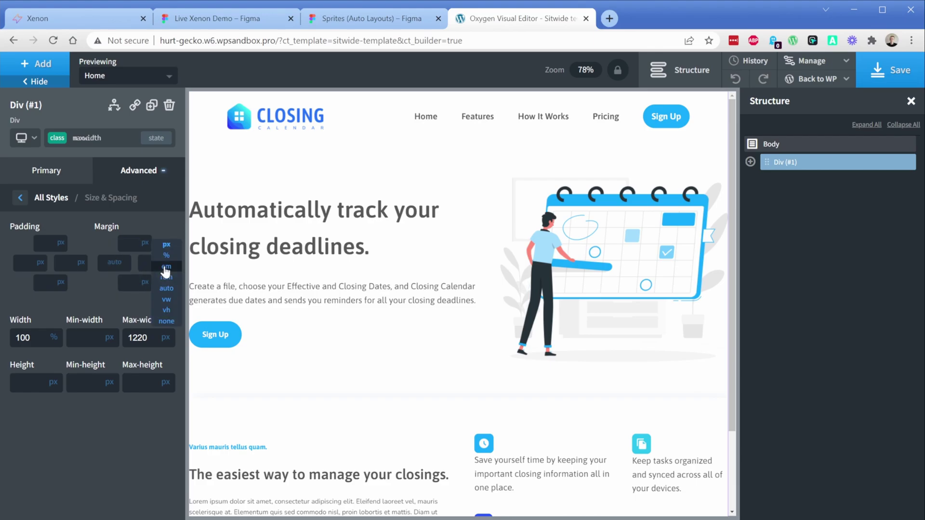
pyautogui.click(166, 288)
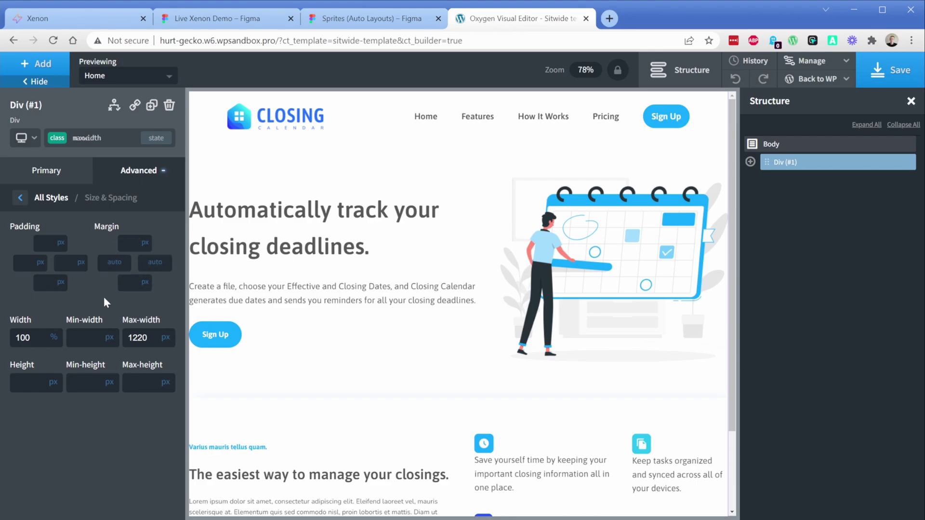
# Remove the 80 px left and right padding from the header Div (#2)
pyautogui.click(381, 128)
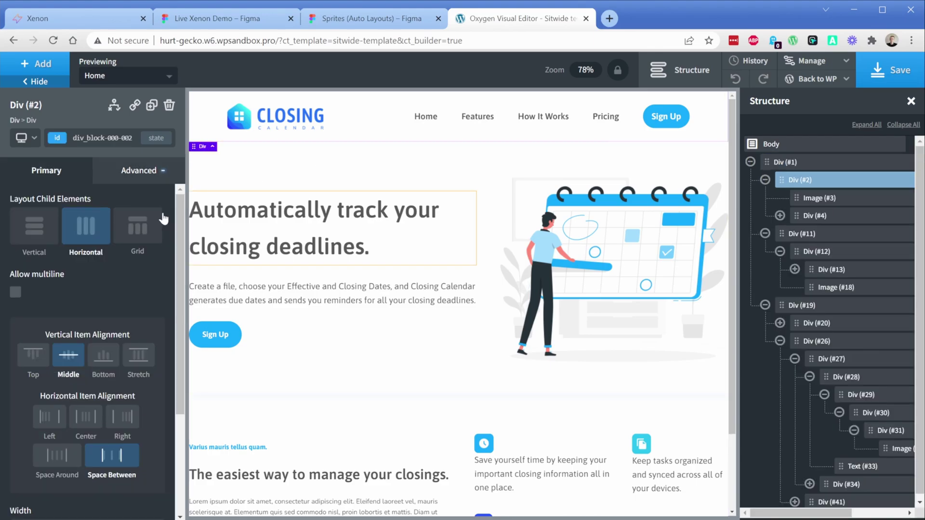
pyautogui.click(135, 181)
pyautogui.click(98, 238)
pyautogui.doubleClick(18, 263)
pyautogui.press('BackSpace')
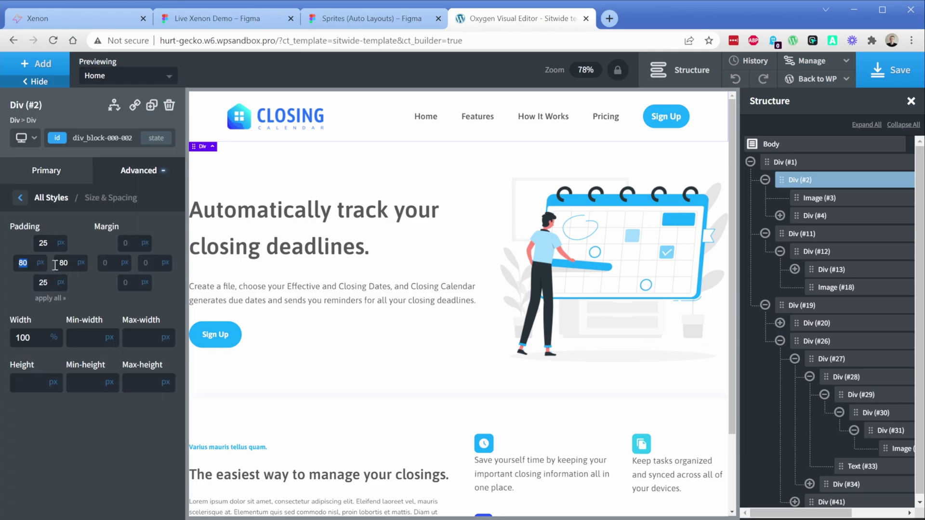
pyautogui.press('Tab')
pyautogui.press('BackSpace')
# Save the template and view it on the live site's frontend
pyautogui.click(916, 80)
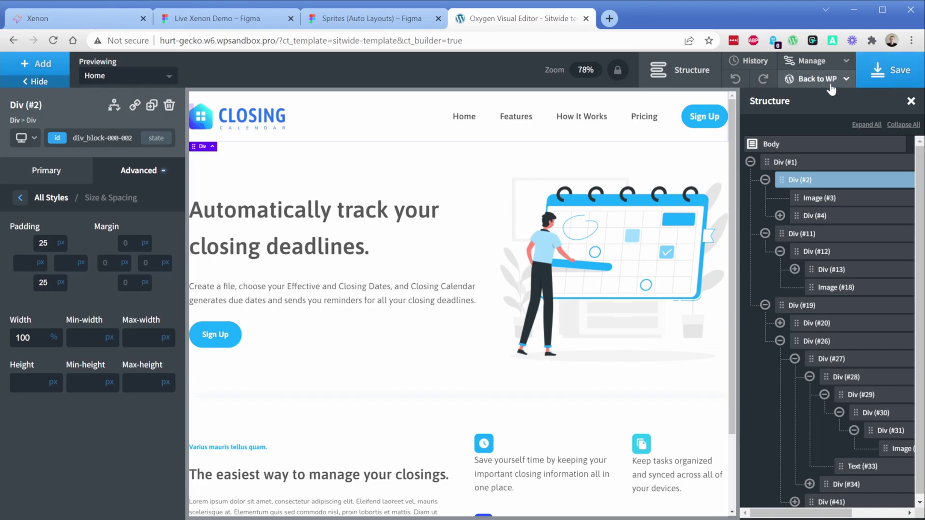
pyautogui.moveTo(819, 80)
pyautogui.click(809, 119)
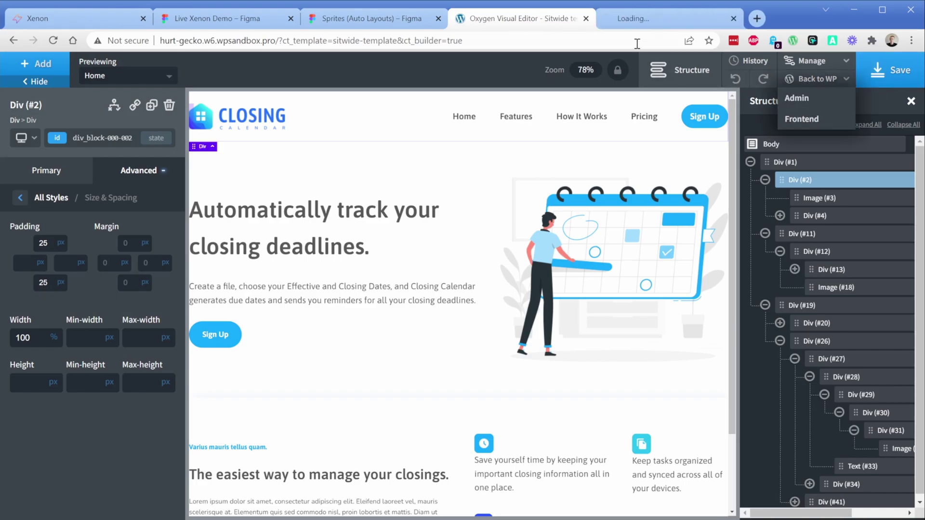